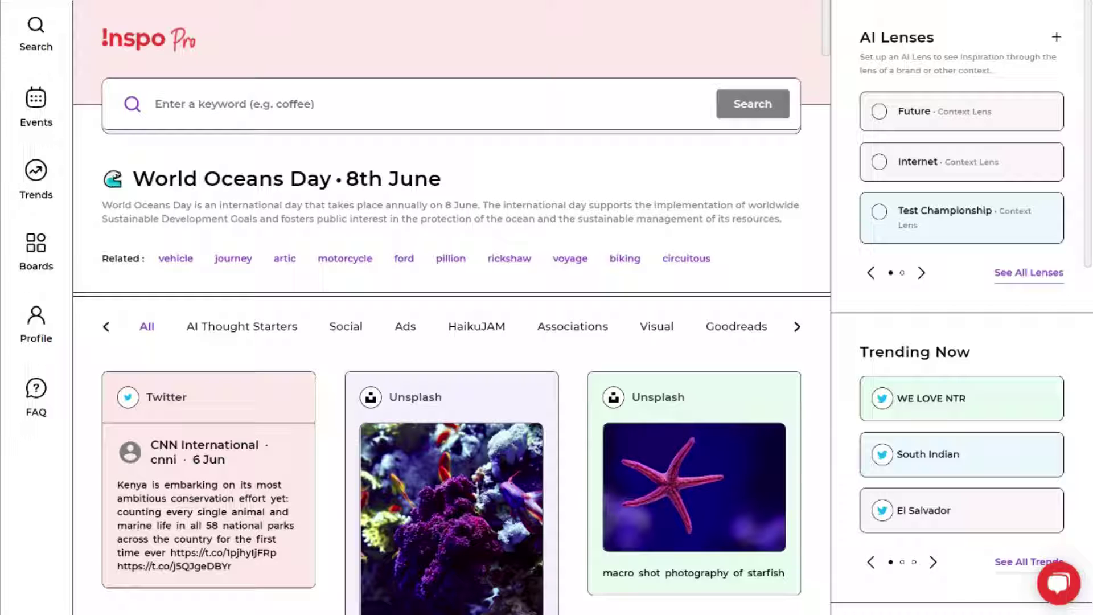
- Search for inspiration on the keyword "coffee"
click(371, 105)
text(c)
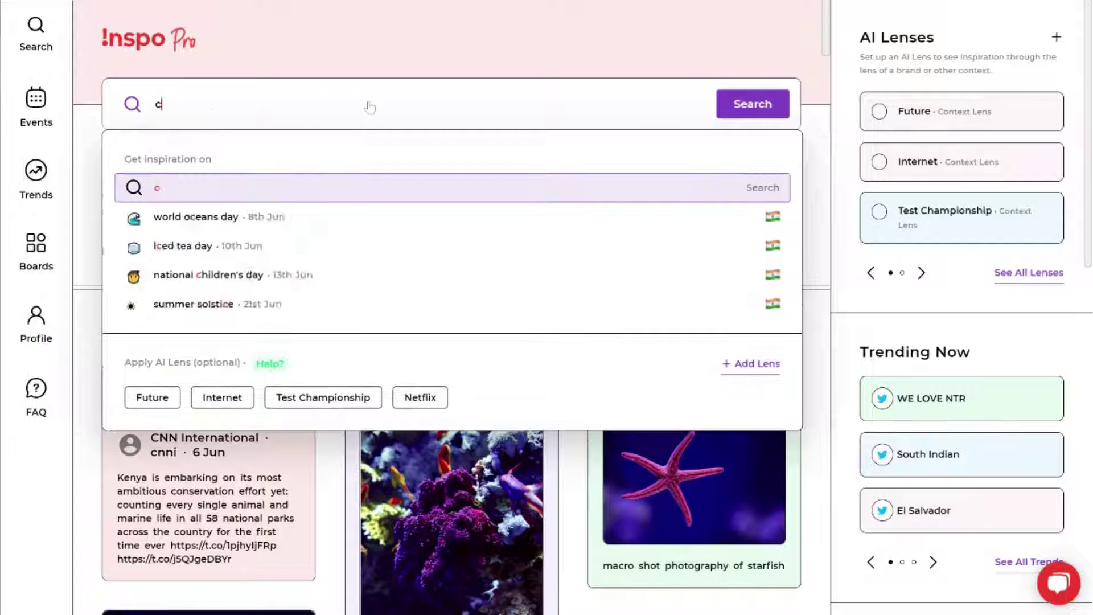
text(offee)
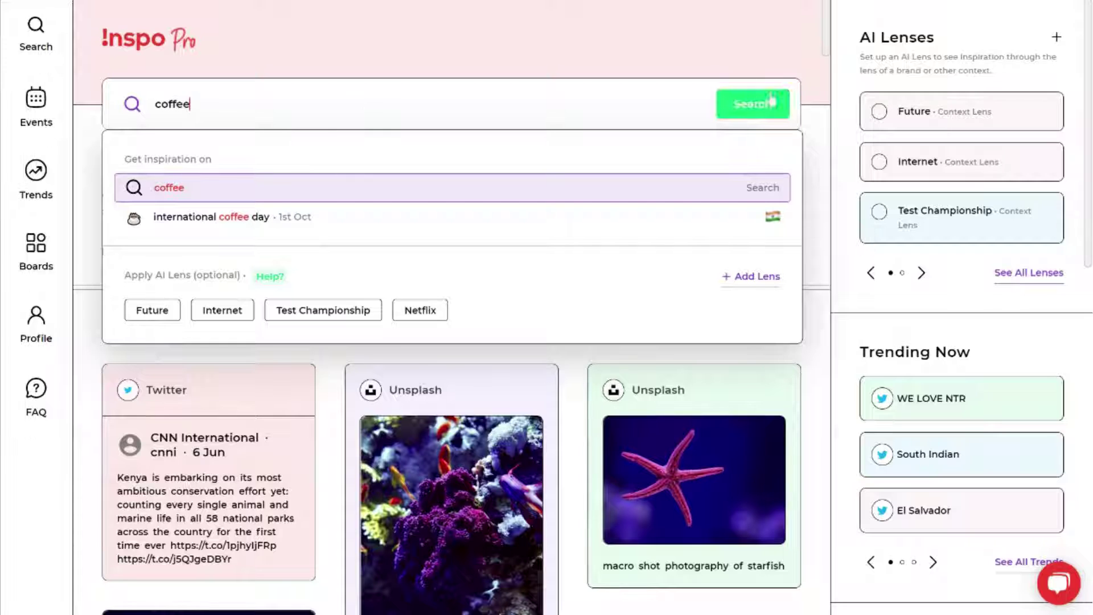
click(738, 107)
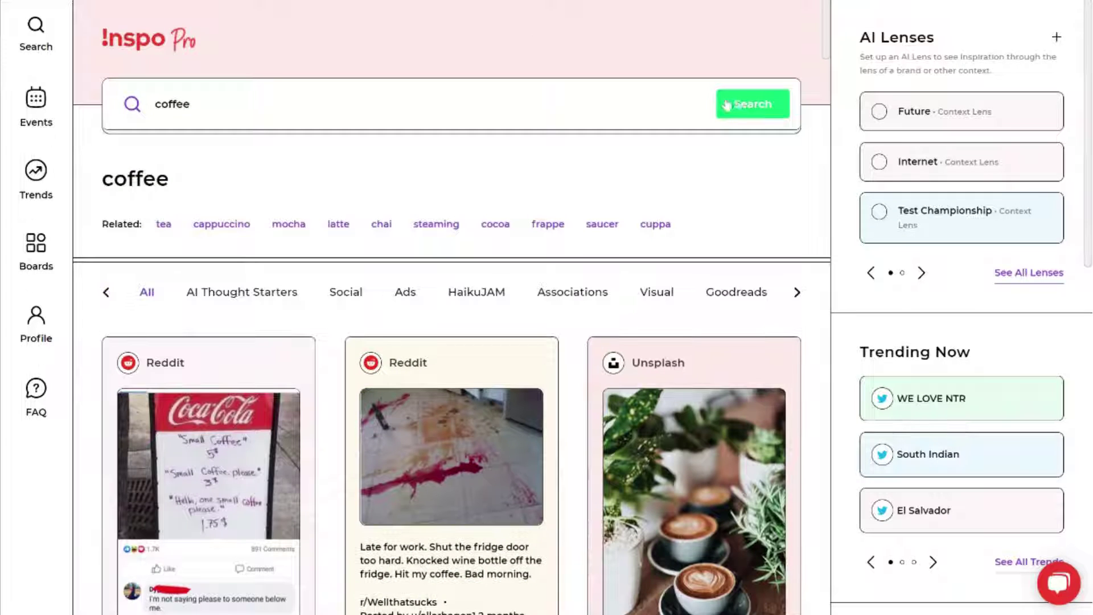
- Limit the coffee inspiration results to HaikuJAM content
scroll(450, 171, down, 1)
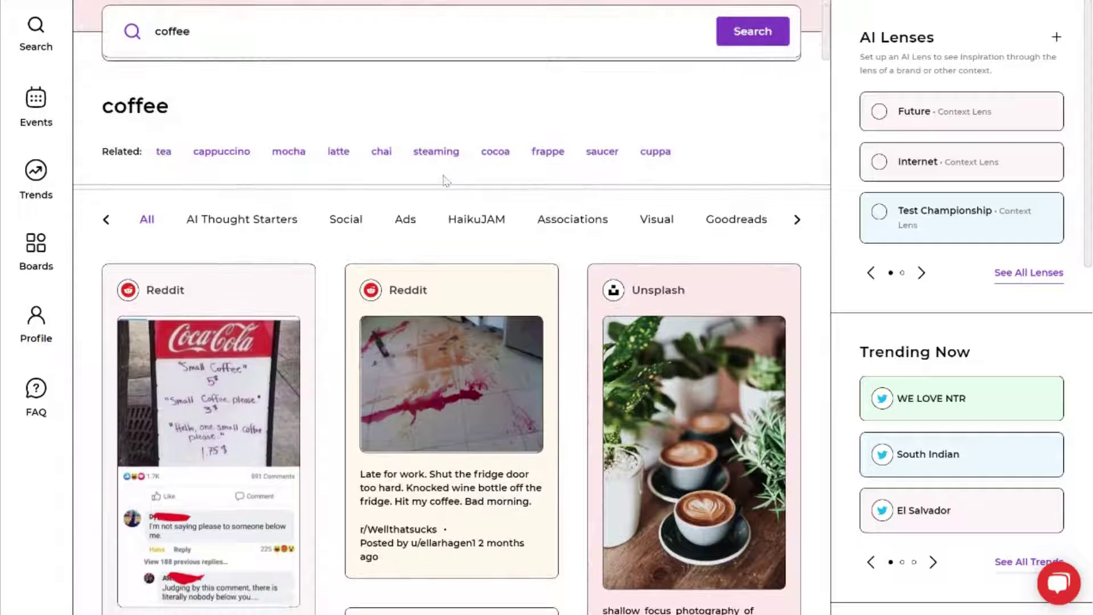
scroll(446, 180, down, 1)
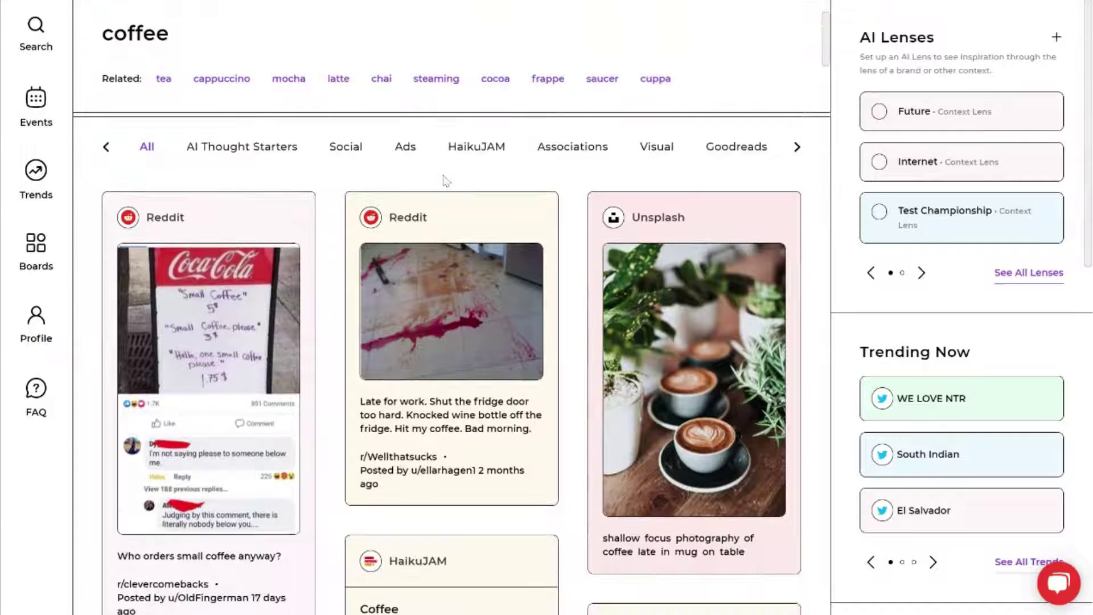
click(478, 150)
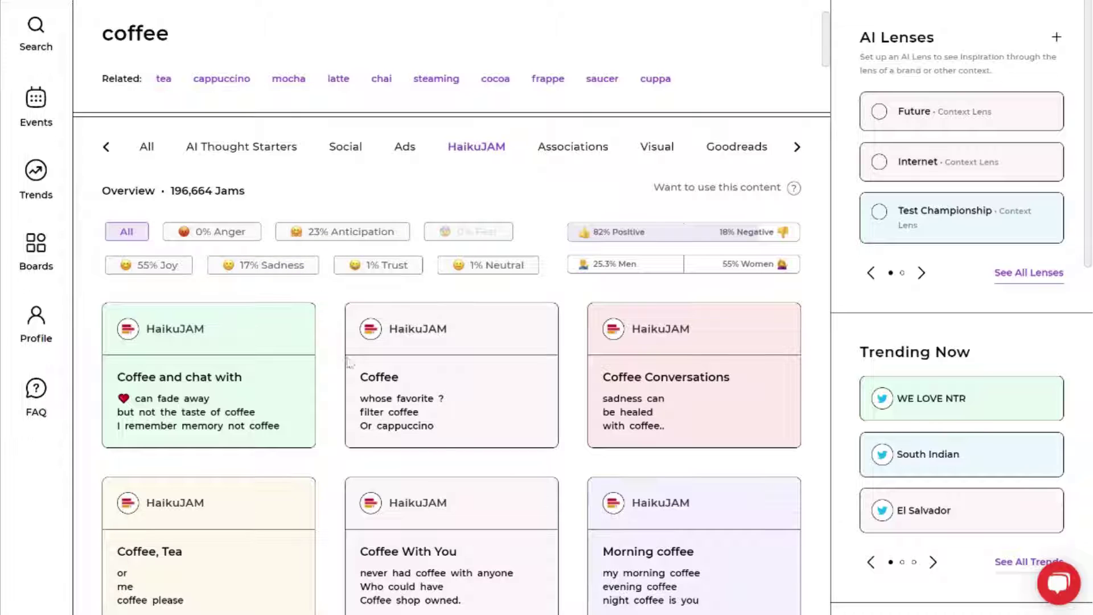
- Look through the HaikuJAM poems about coffee and return to the emotion and sentiment overview
mouse_move(355, 360)
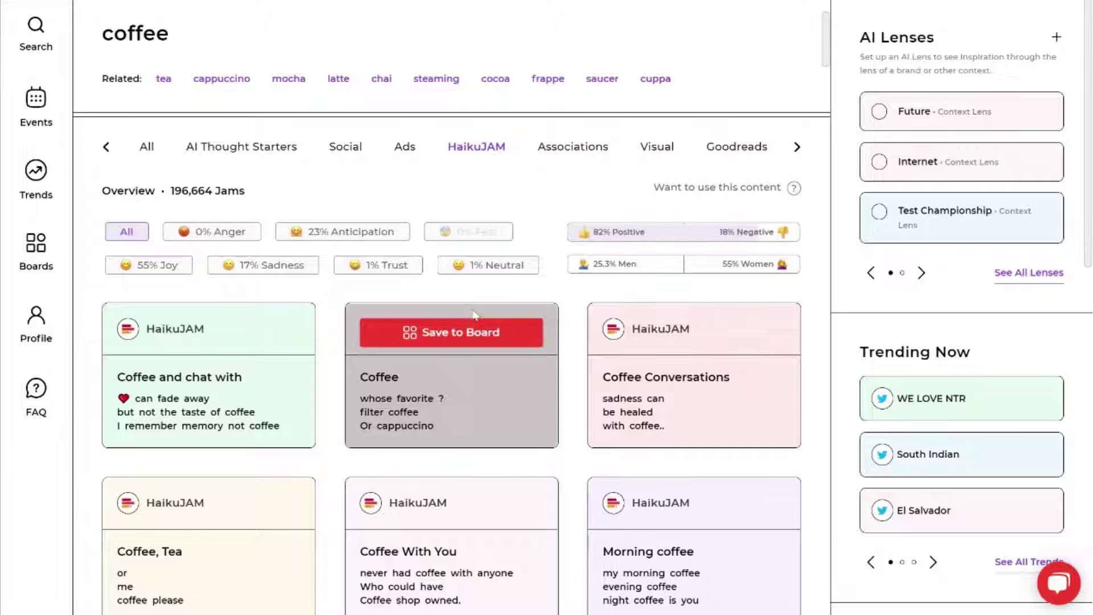
scroll(473, 315, down, 1)
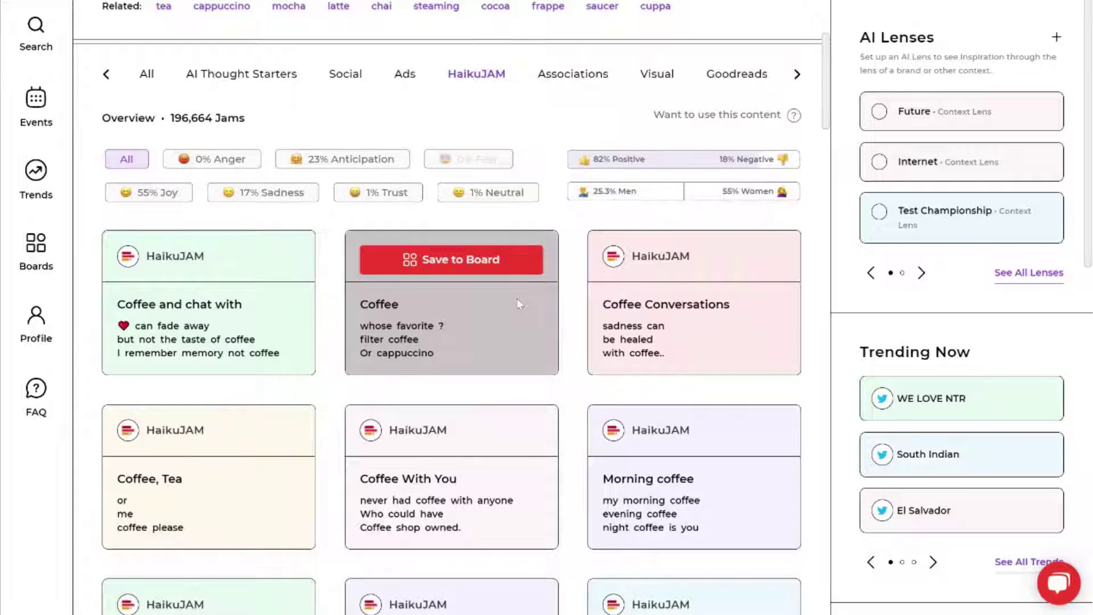
scroll(519, 304, down, 1)
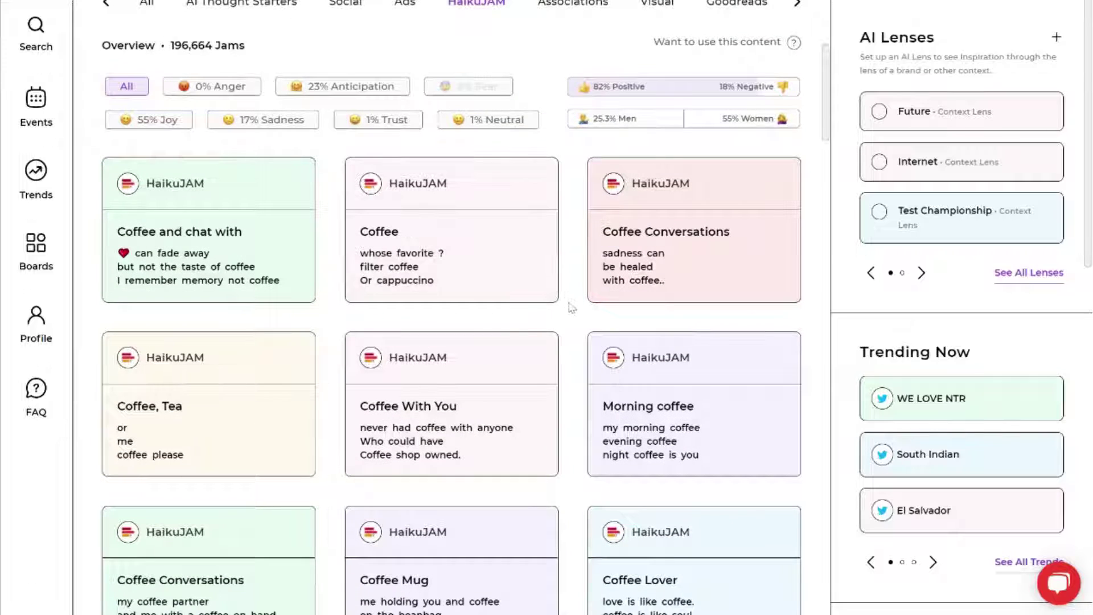
scroll(572, 307, down, 1)
scroll(576, 284, down, 1)
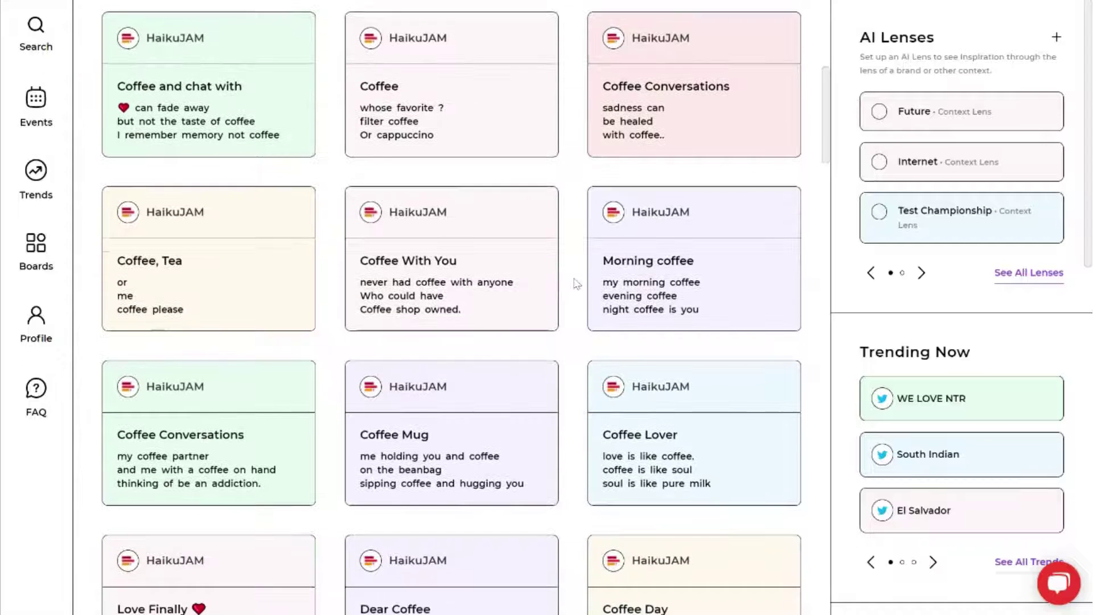
mouse_move(615, 144)
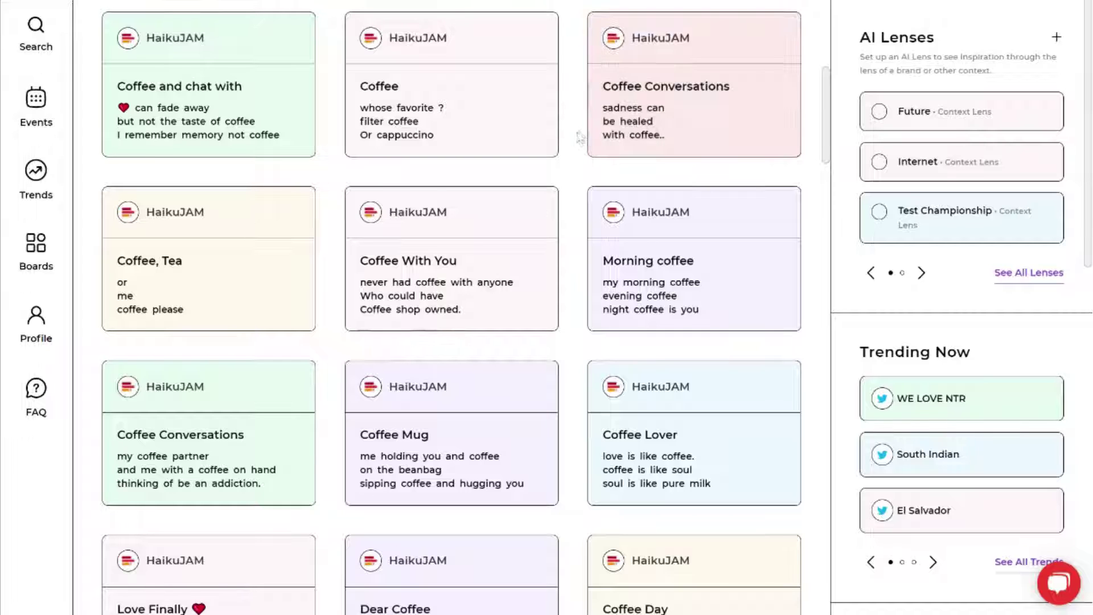
scroll(580, 140, down, 1)
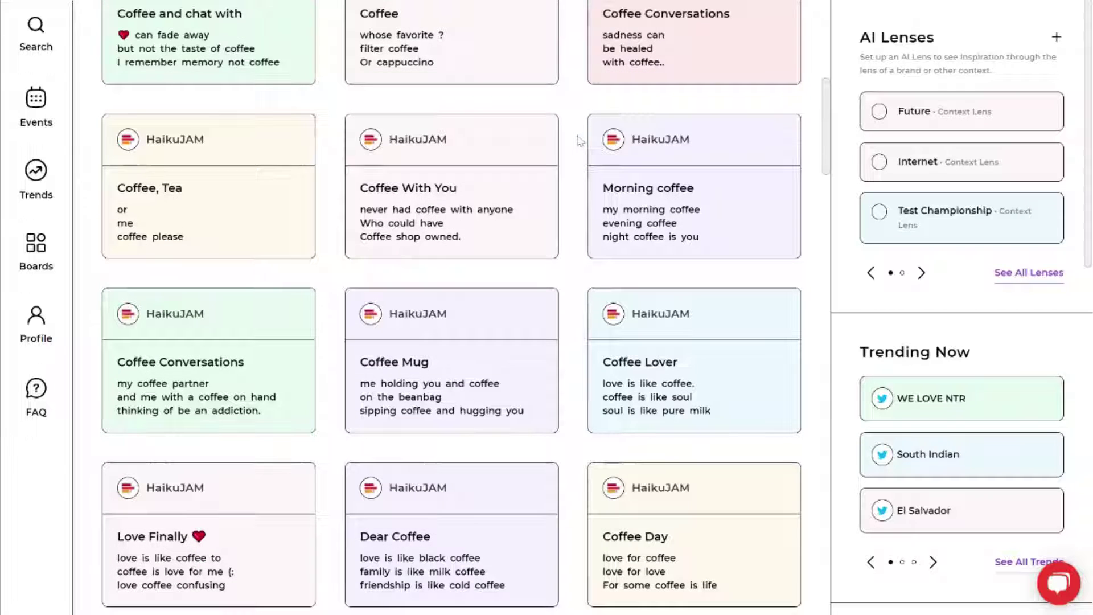
scroll(580, 140, down, 1)
scroll(580, 140, down, 1)
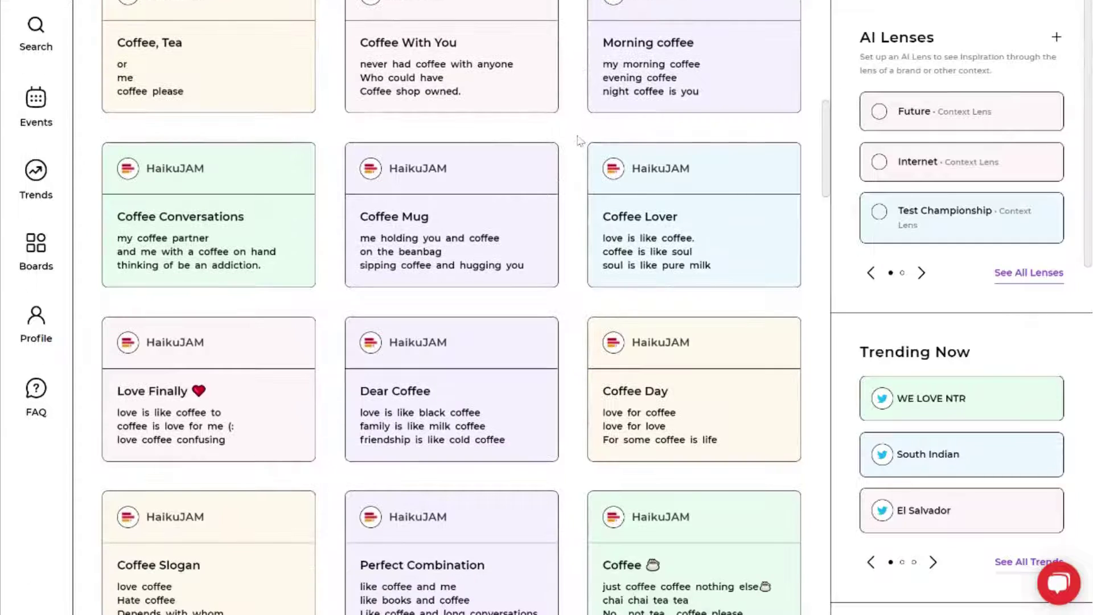
scroll(580, 140, down, 3)
scroll(579, 140, down, 3)
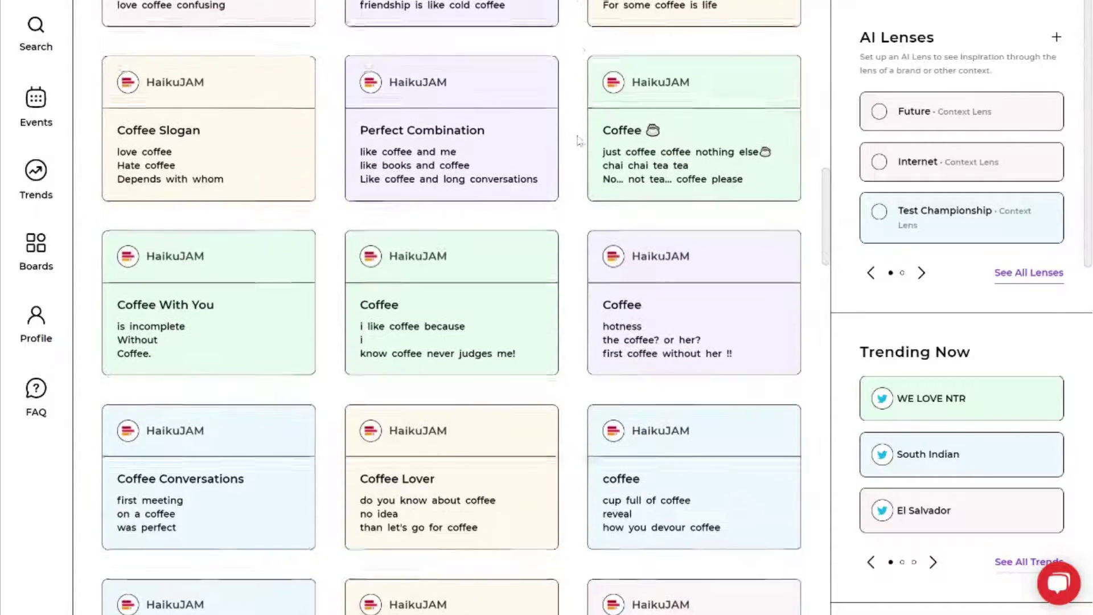
scroll(580, 140, down, 2)
scroll(579, 140, down, 2)
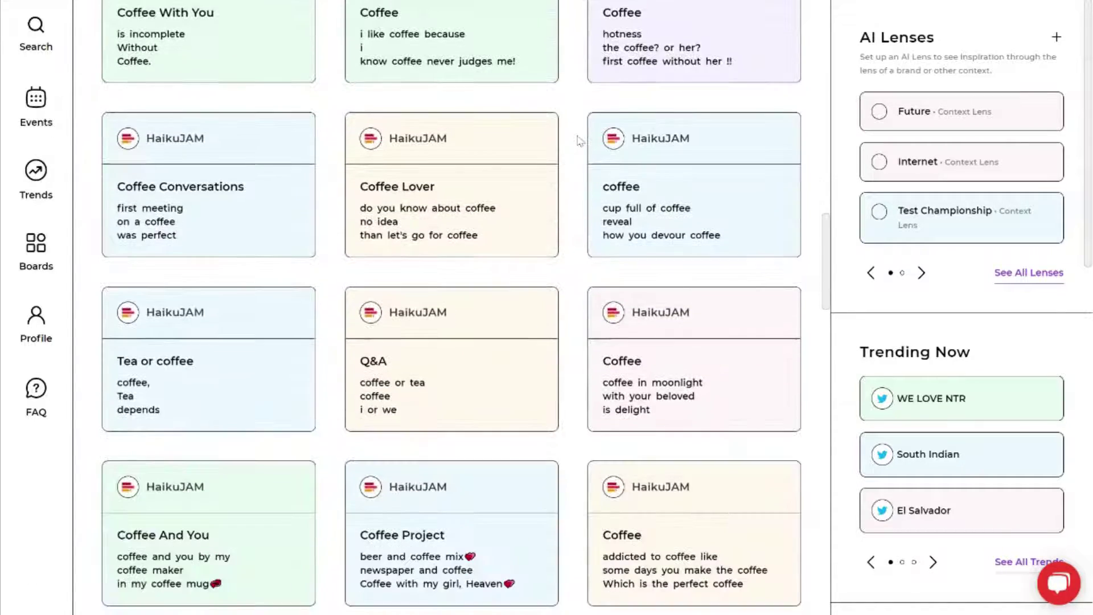
scroll(580, 140, down, 2)
scroll(580, 140, down, 2)
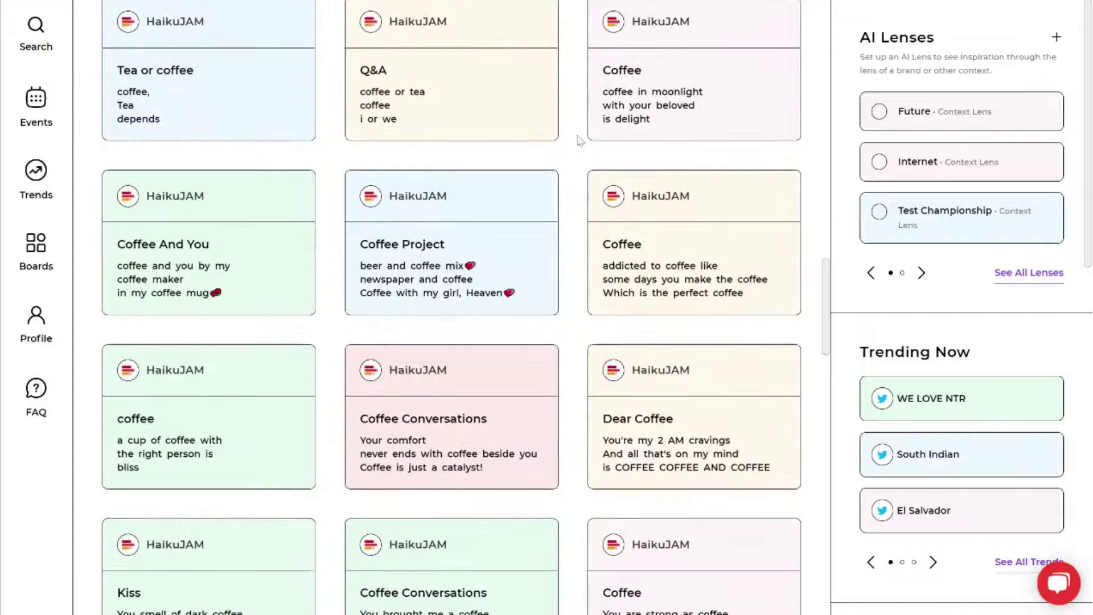
scroll(580, 140, down, 2)
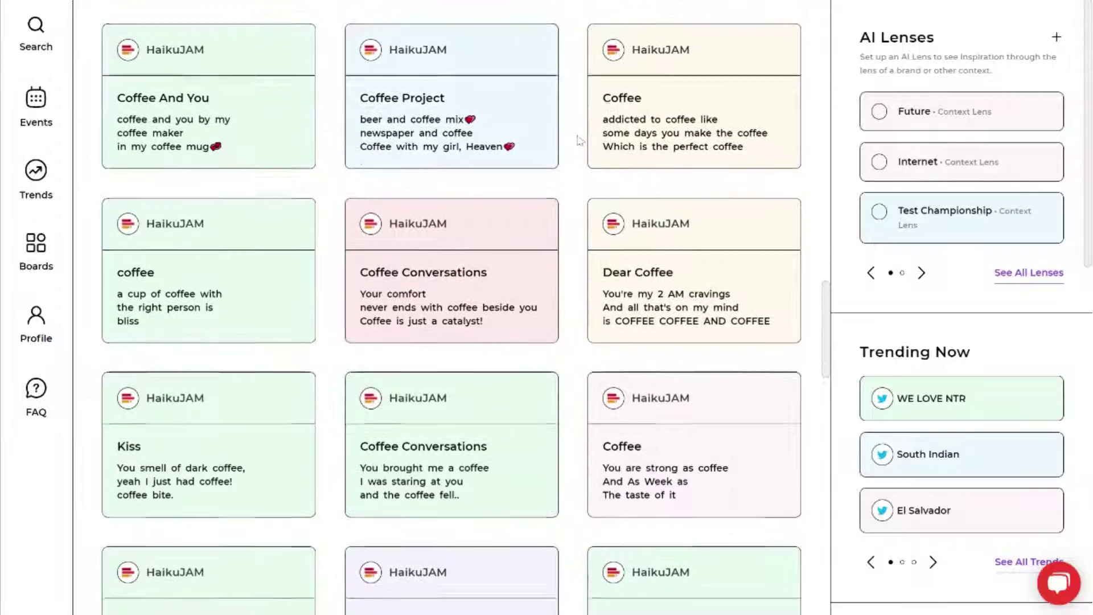
scroll(580, 140, down, 3)
scroll(579, 140, down, 3)
scroll(580, 140, down, 2)
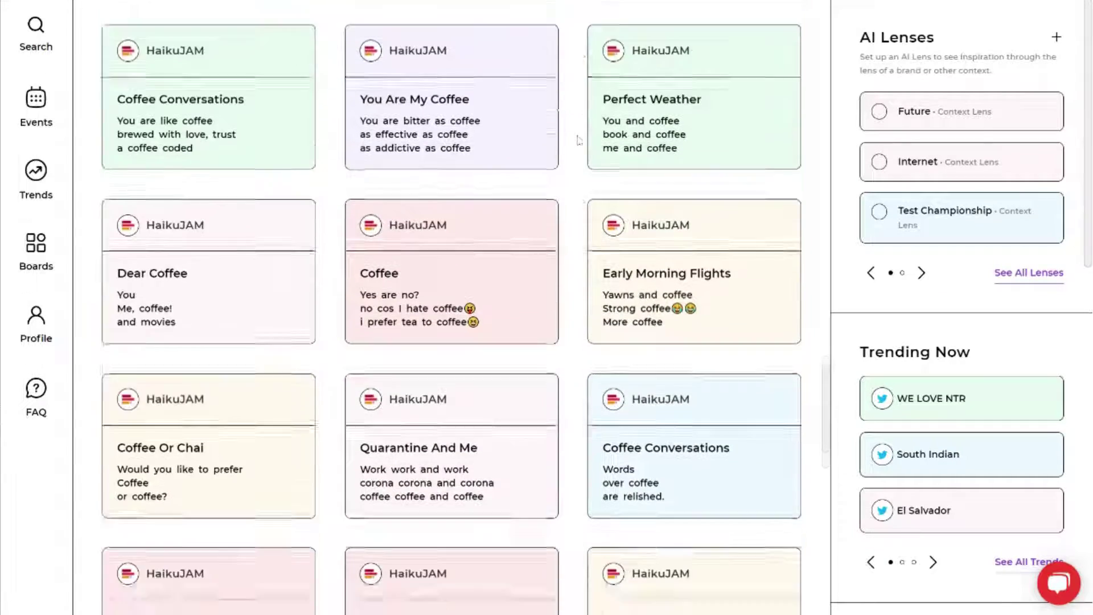
scroll(580, 140, down, 2)
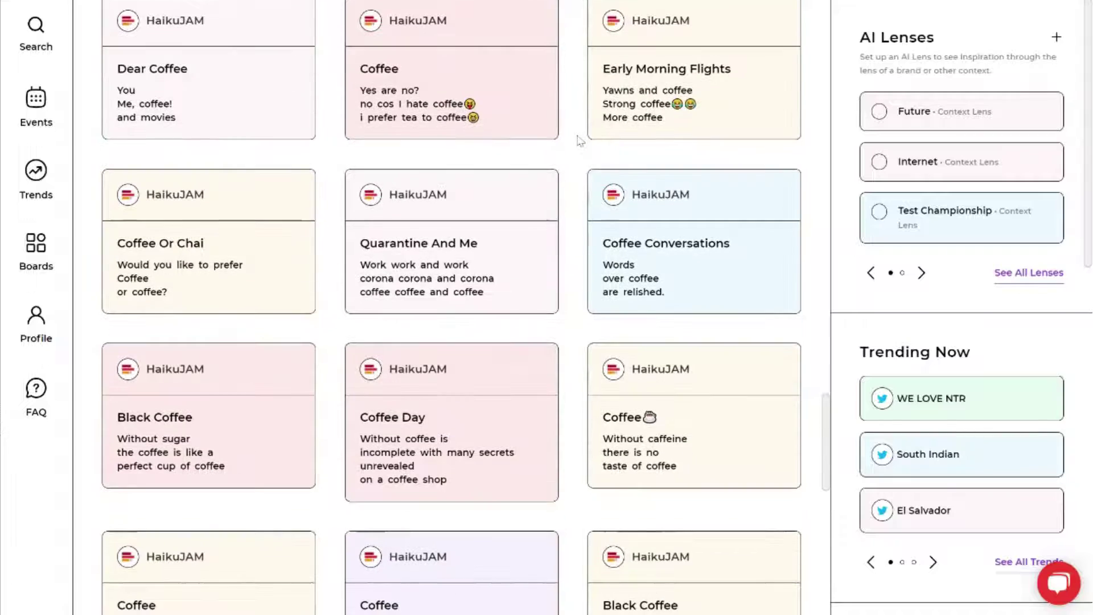
scroll(580, 140, down, 1)
scroll(580, 140, down, 1)
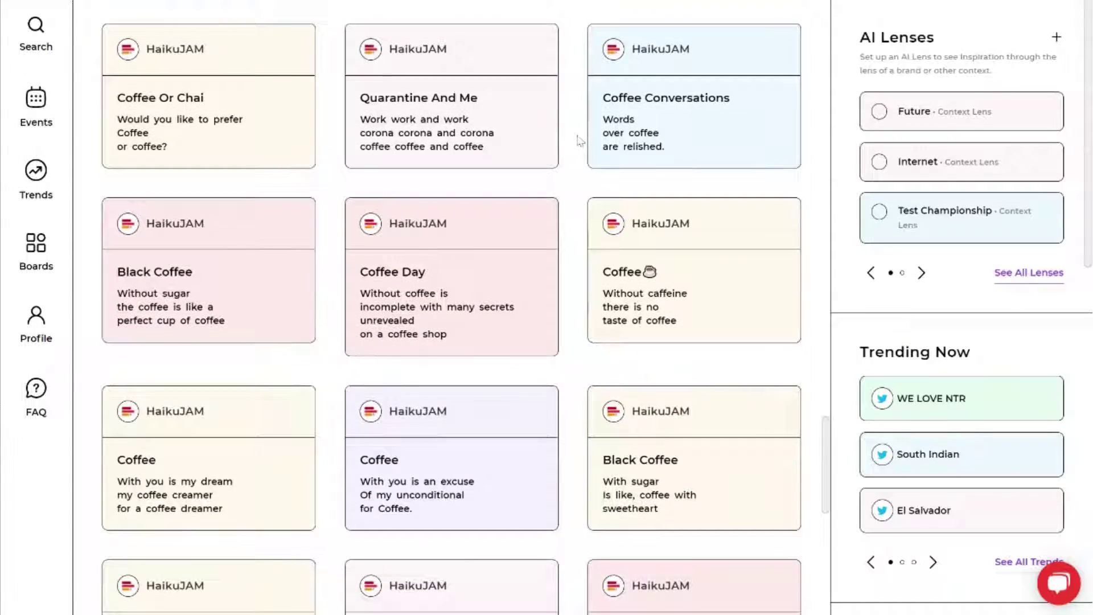
scroll(580, 140, down, 1)
scroll(579, 140, up, 20)
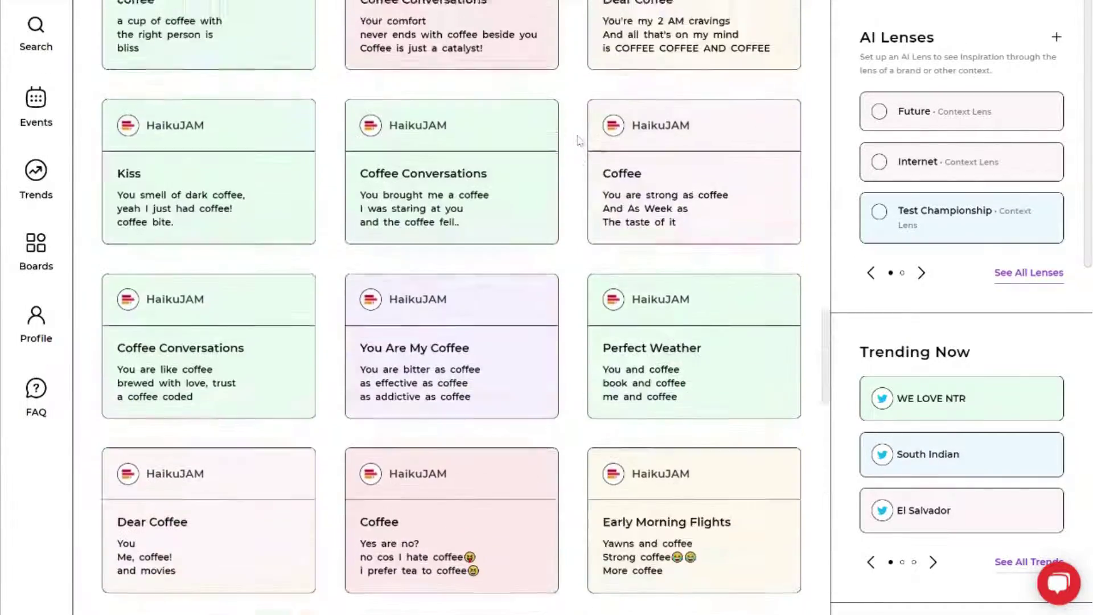
scroll(580, 140, up, 8)
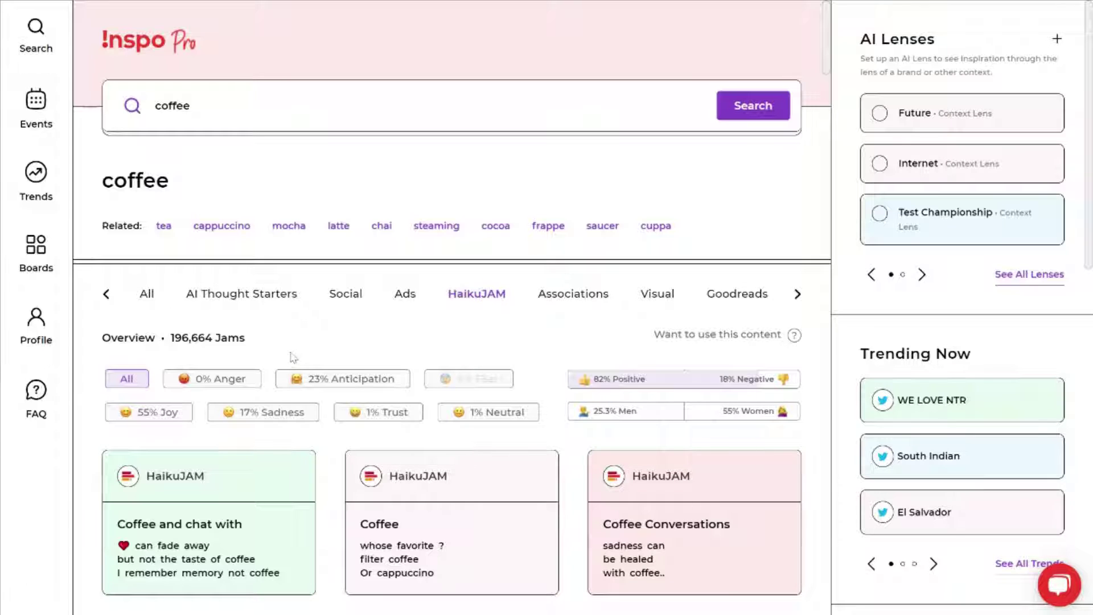
- Filter the HaikuJAM coffee poems by the Joy emotion and read through the filtered poems
scroll(217, 285, down, 3)
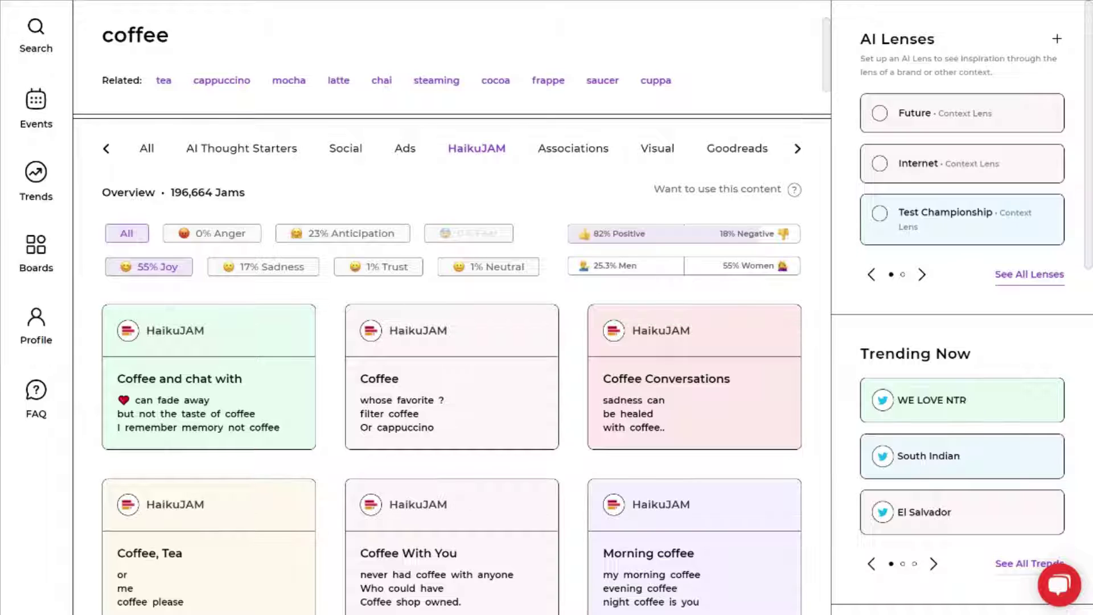
click(148, 272)
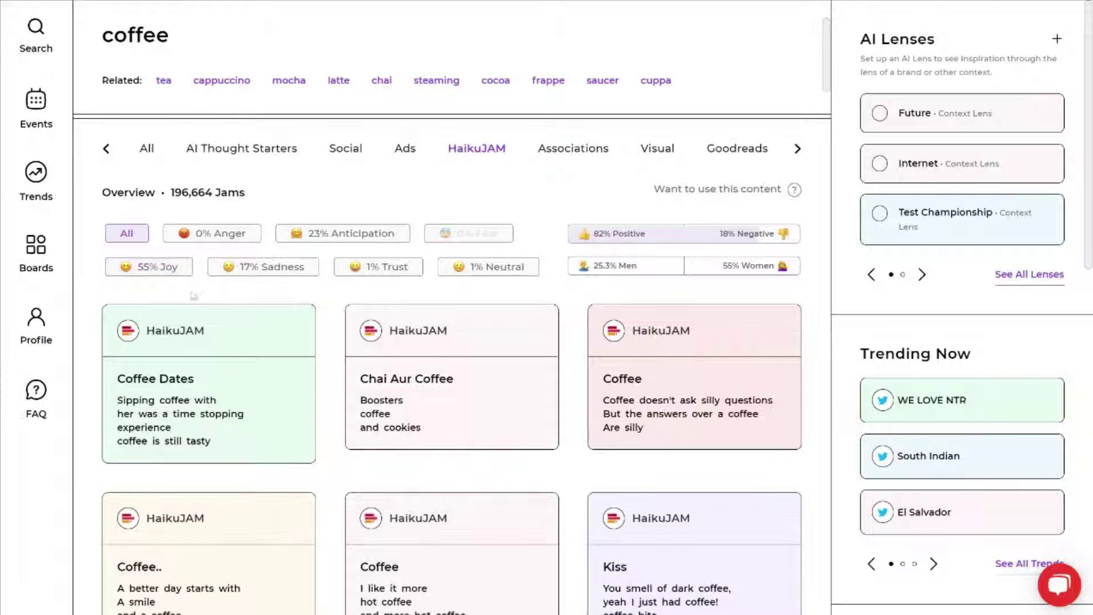
scroll(205, 276, down, 2)
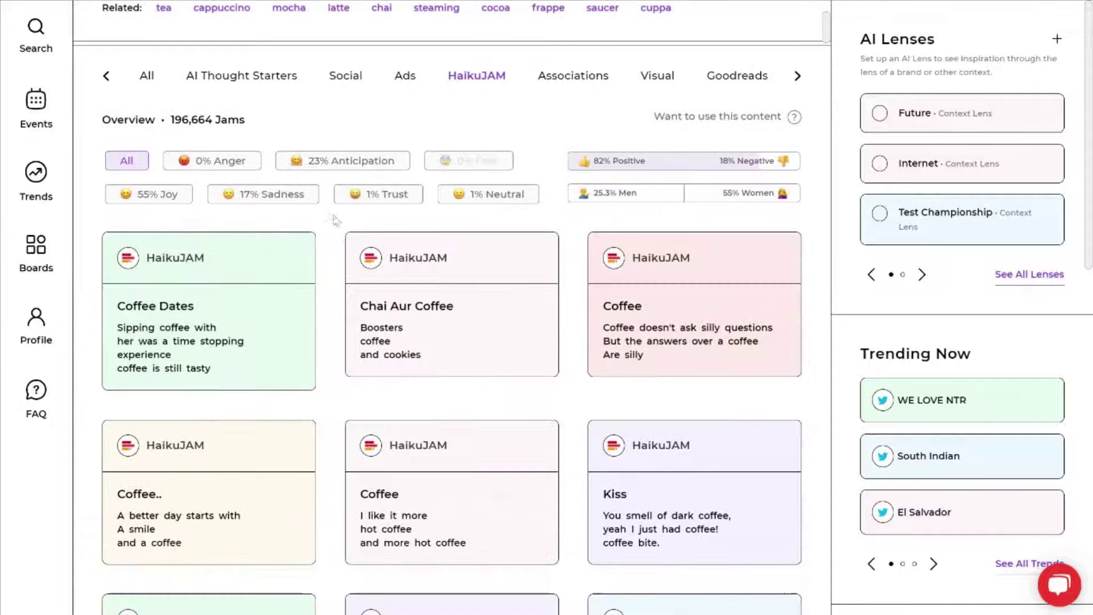
scroll(338, 225, down, 1)
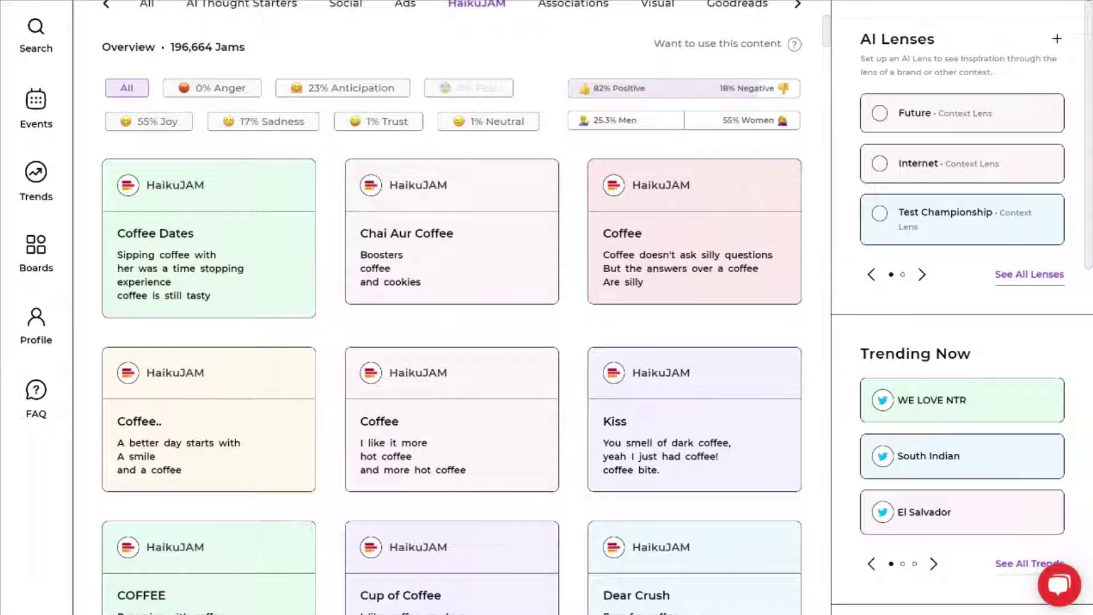
scroll(339, 224, down, 2)
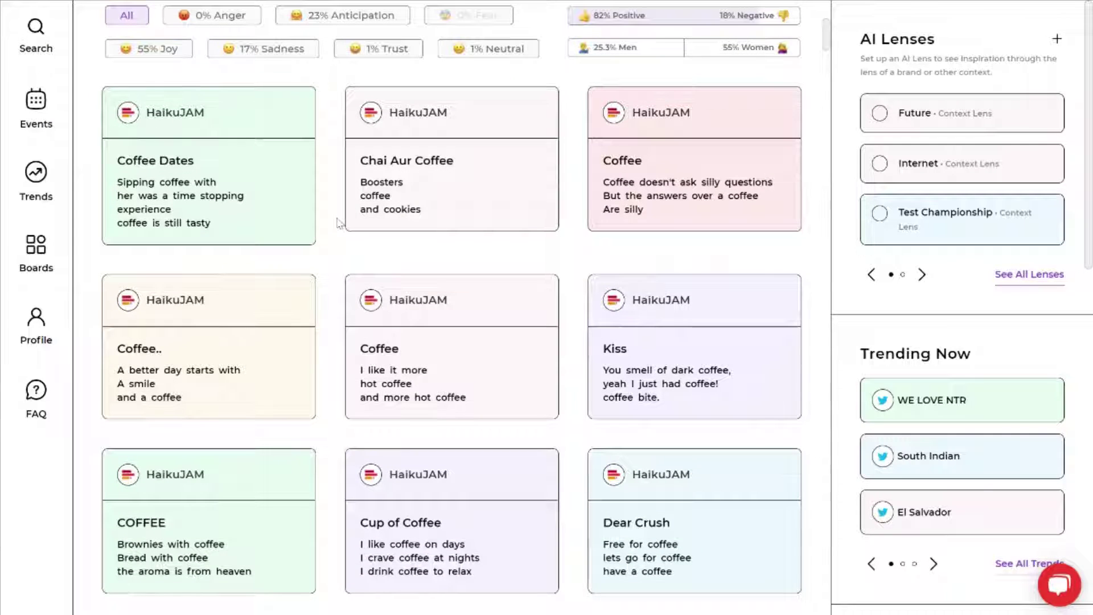
scroll(338, 224, down, 3)
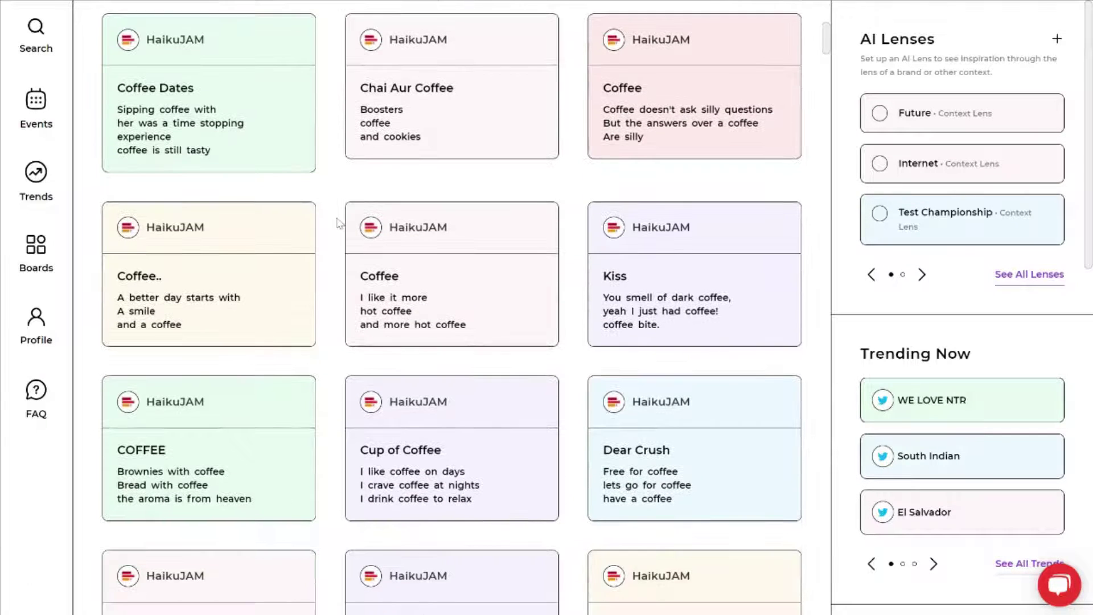
scroll(339, 224, down, 2)
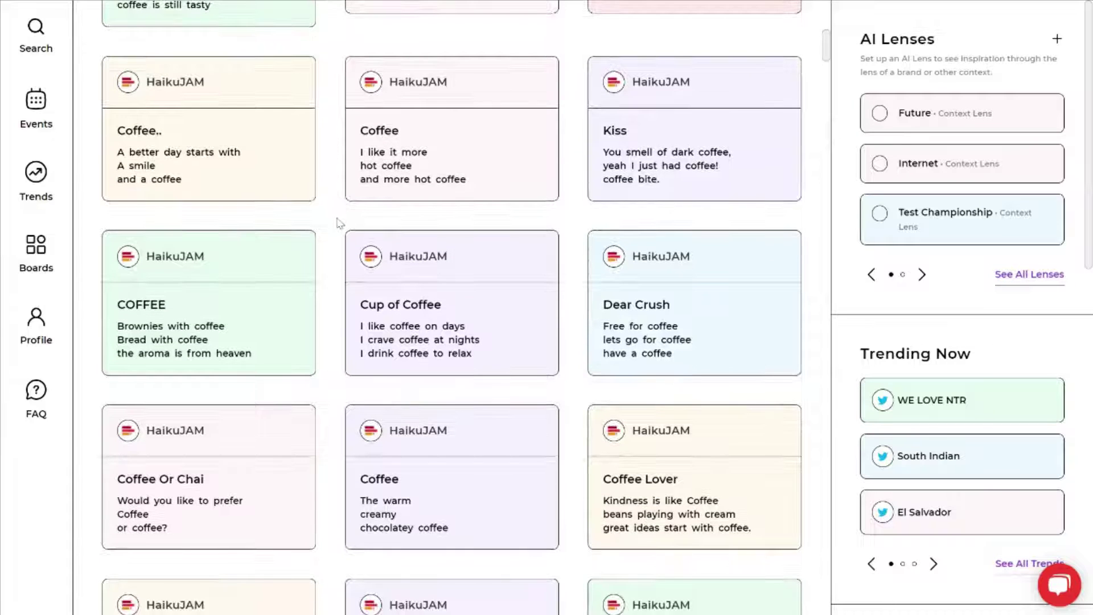
scroll(339, 223, down, 5)
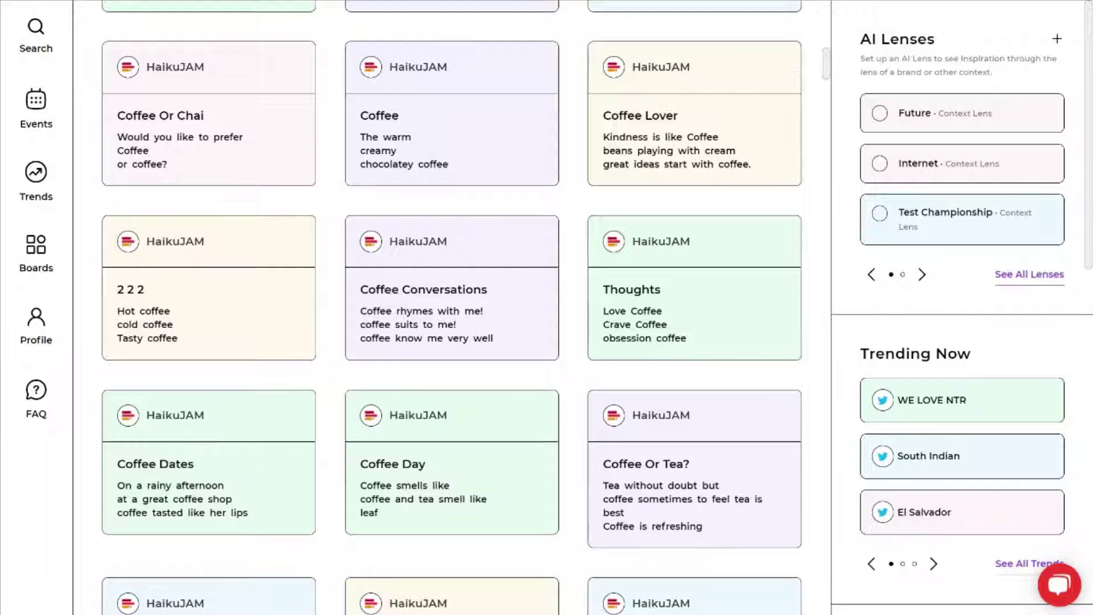
- Show the word associations for coffee and examine the count for "love" in the word cloud of all words
scroll(692, 390, up, 10)
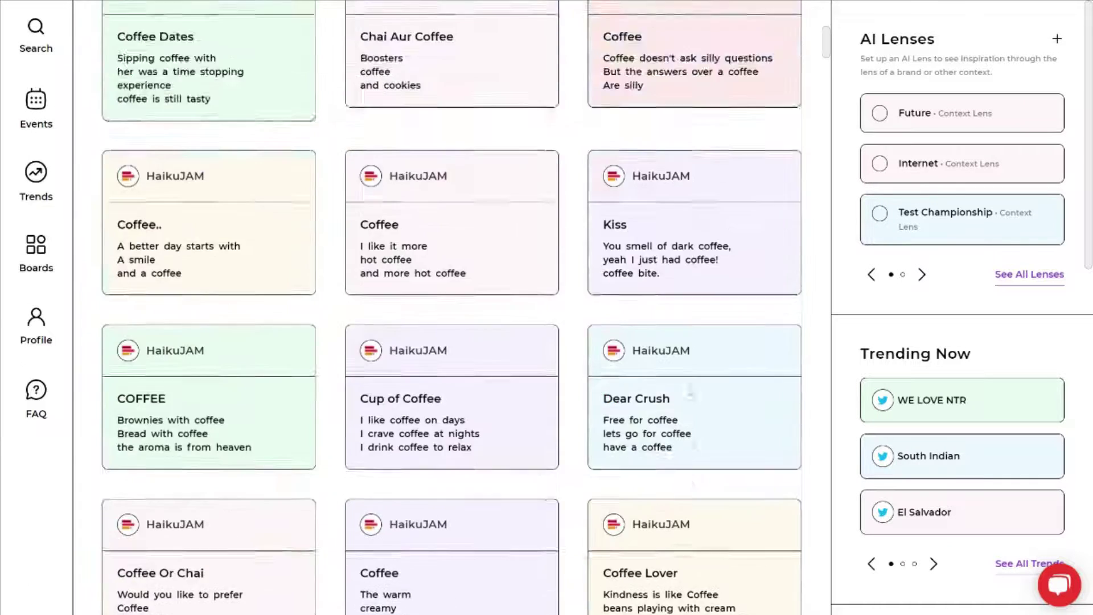
scroll(692, 390, up, 6)
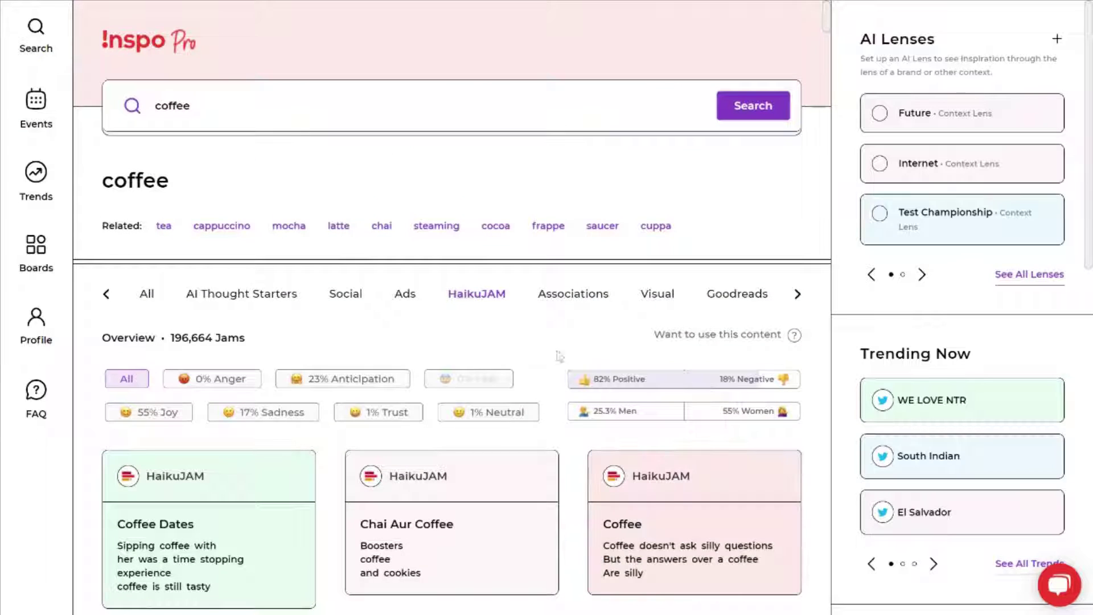
click(569, 303)
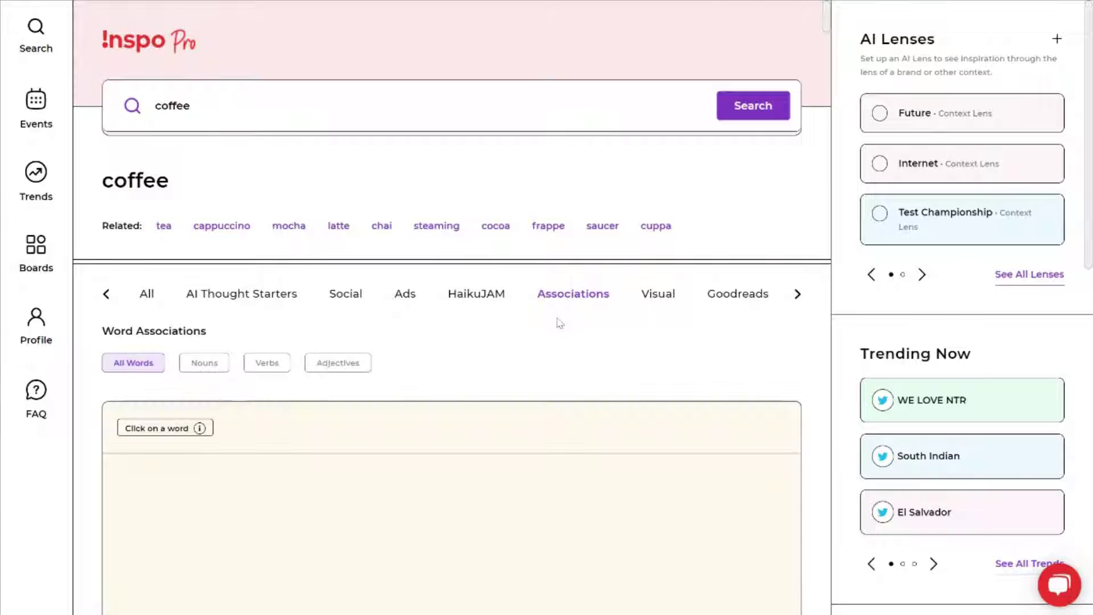
scroll(560, 322, down, 1)
scroll(561, 323, down, 1)
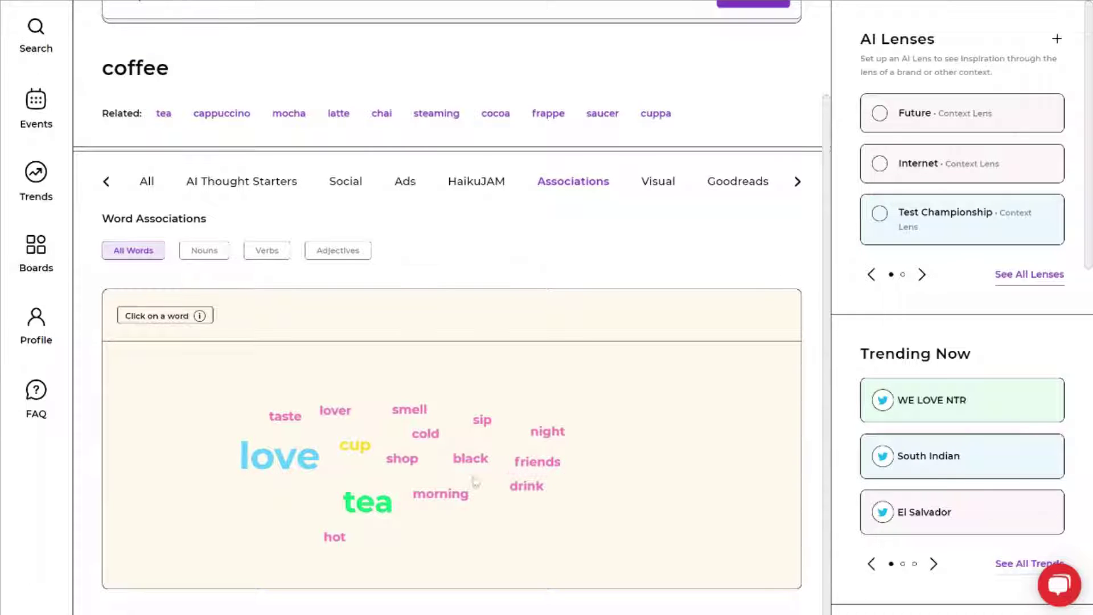
mouse_move(565, 461)
mouse_move(545, 493)
mouse_move(236, 461)
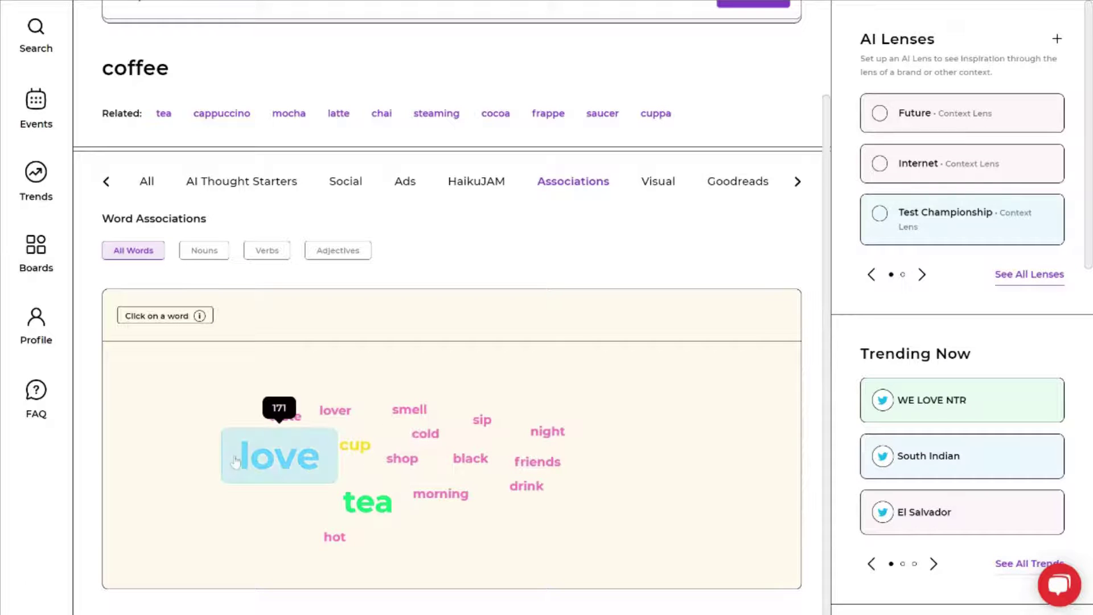
- Follow the coffee word trail through "love" to "blind", examining the words associated with "love" along the way
click(271, 455)
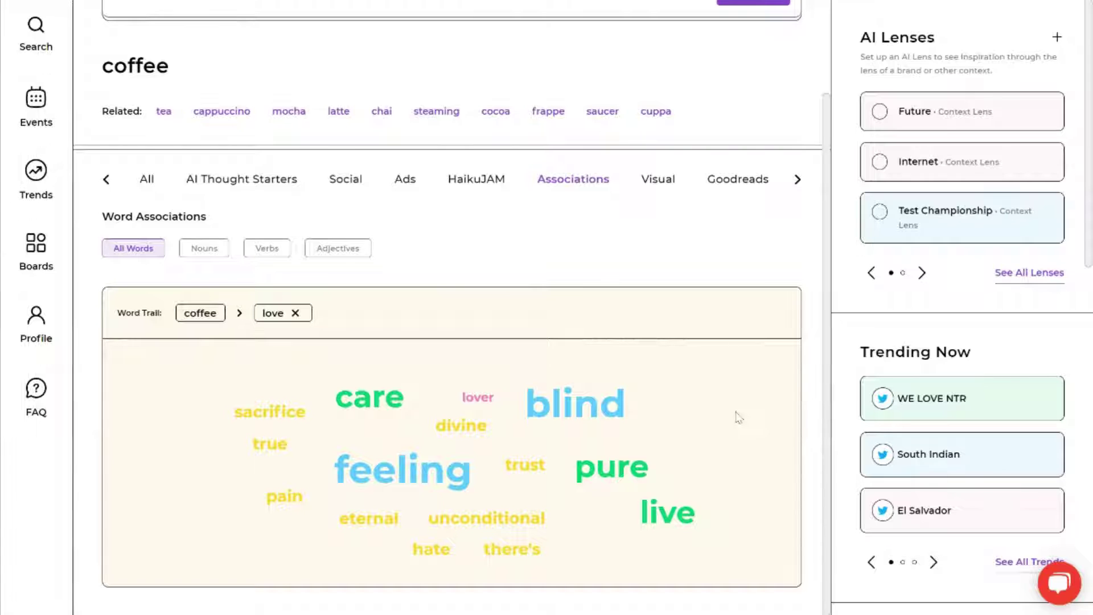
mouse_move(473, 428)
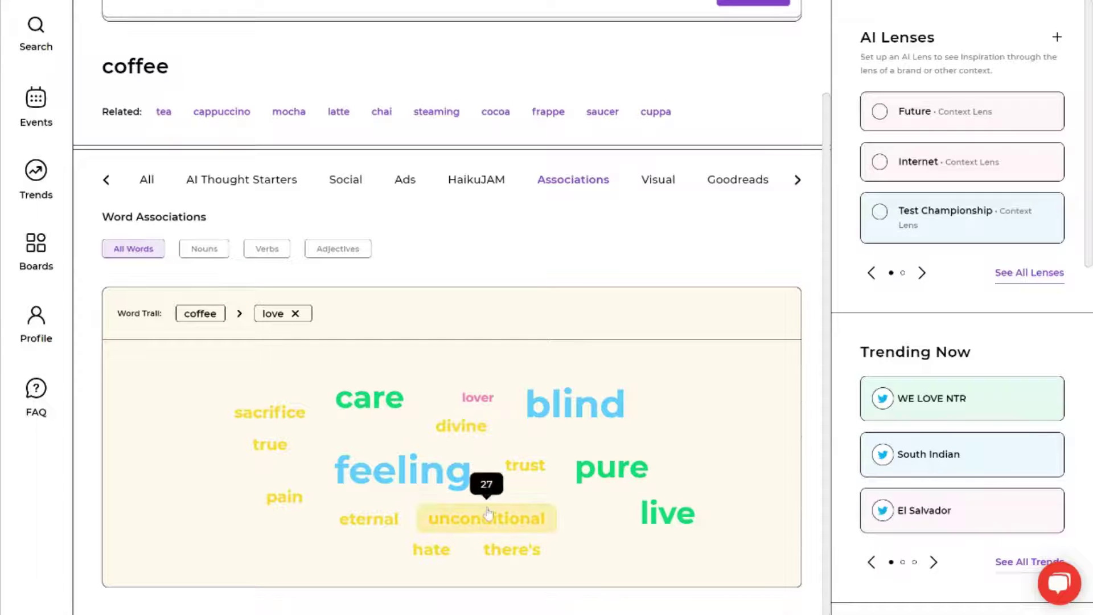
mouse_move(556, 419)
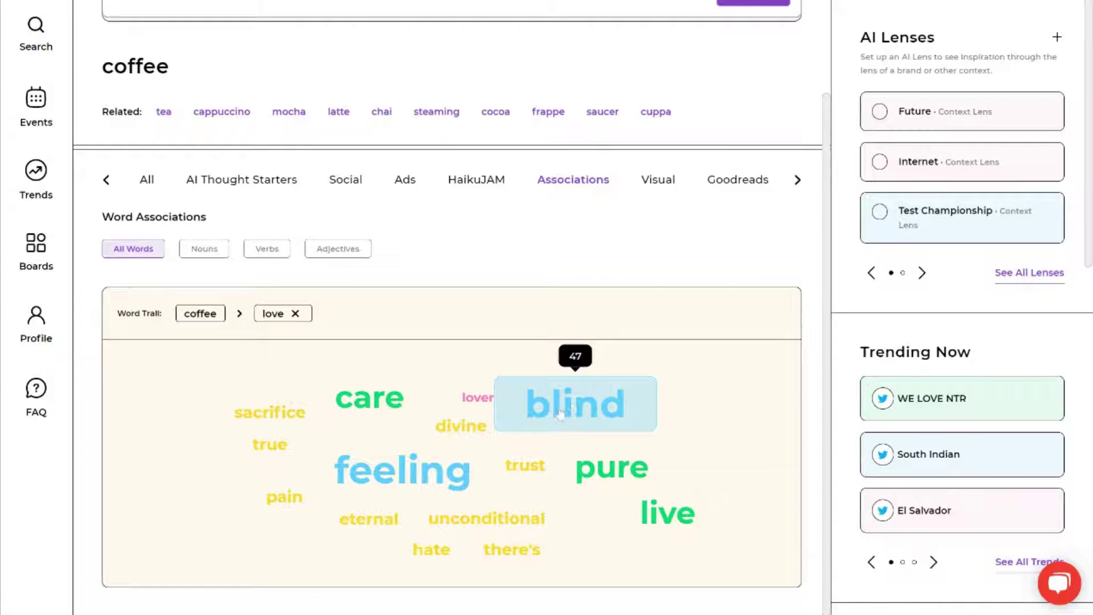
click(567, 409)
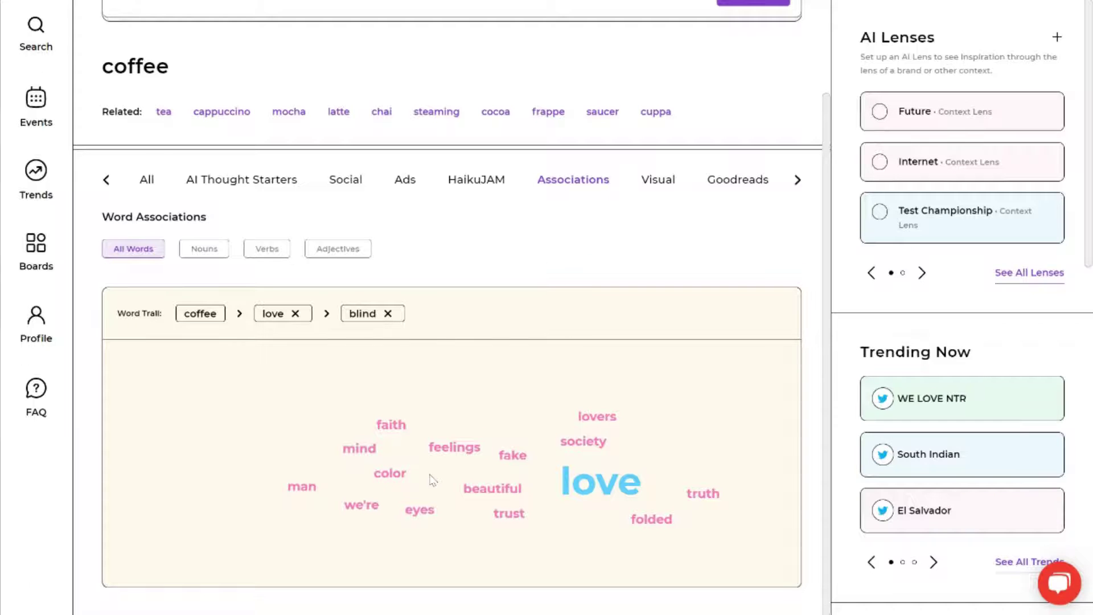
- Look over the words associated with "blind" and remove "blind" and "love" from the word trail
mouse_move(511, 465)
click(388, 314)
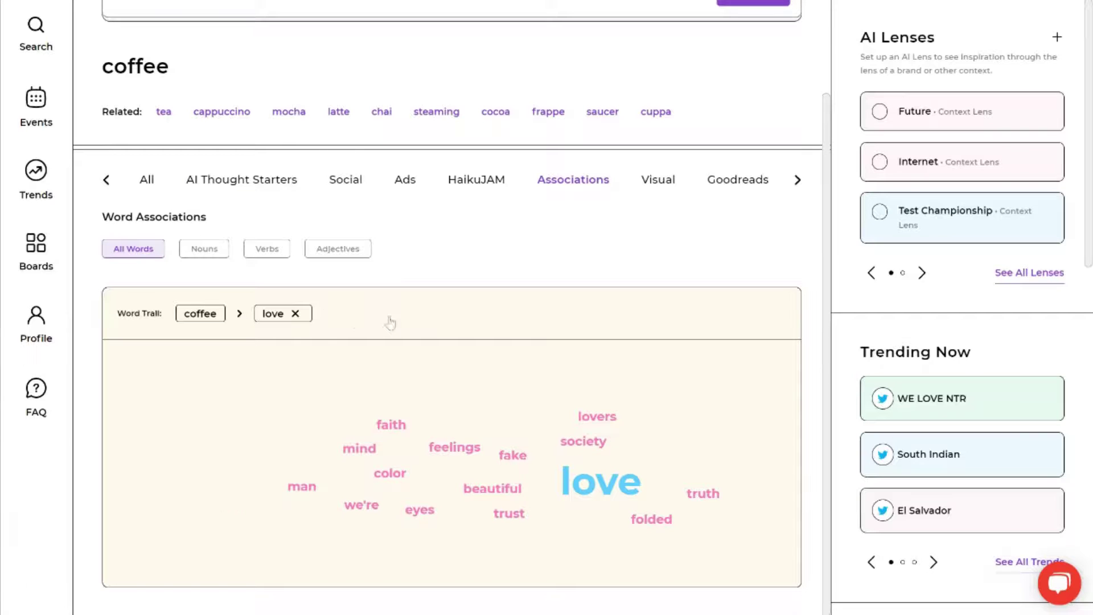
click(296, 314)
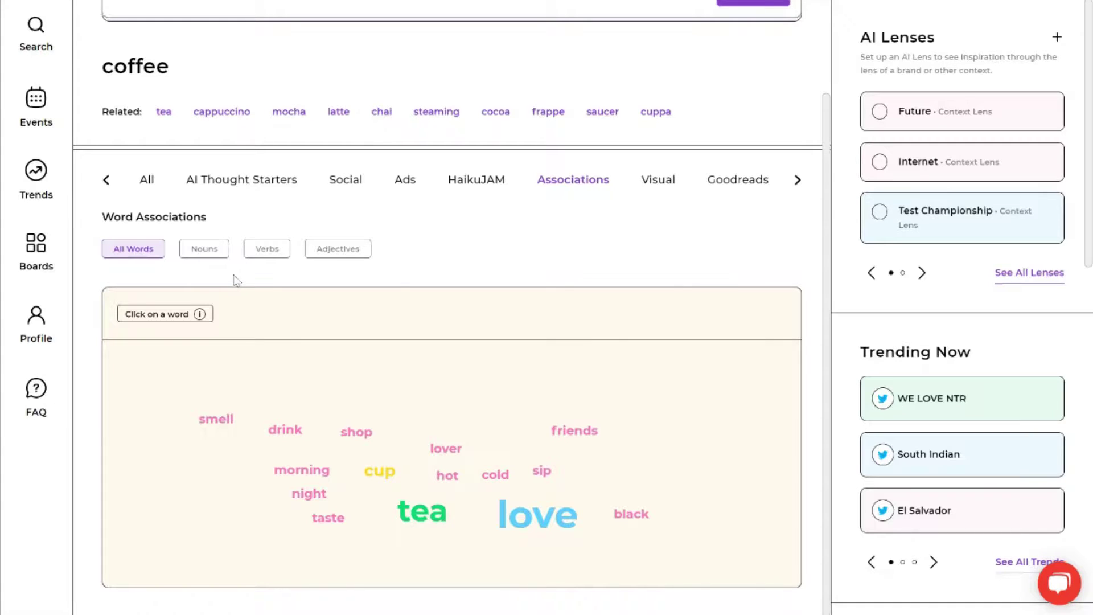
- Filter the coffee associations to verbs and extend the word trail to "sipping" to view its associated words
click(268, 258)
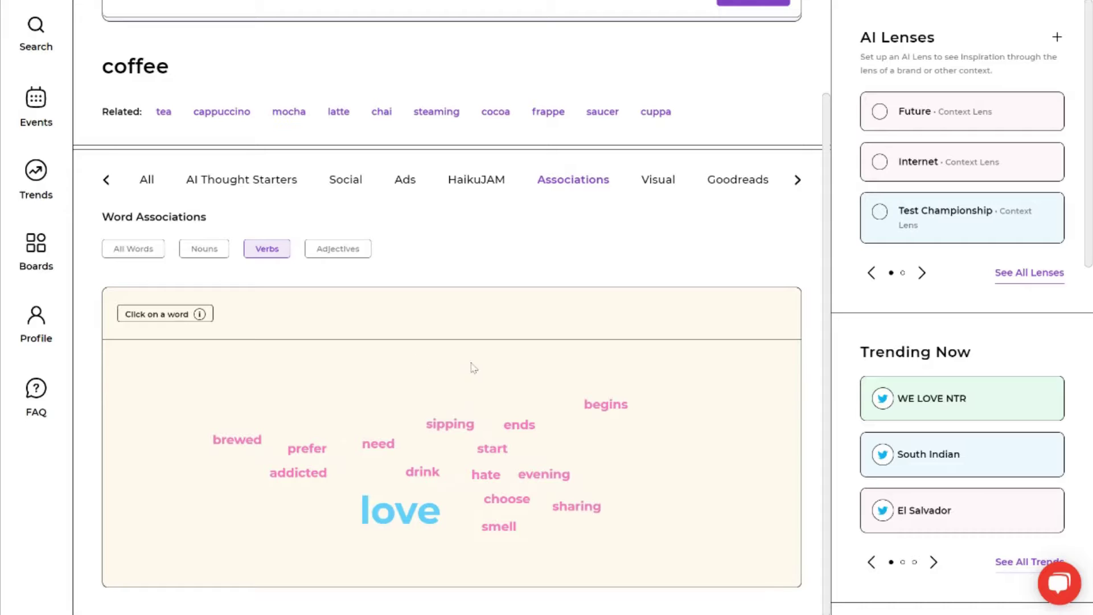
mouse_move(435, 430)
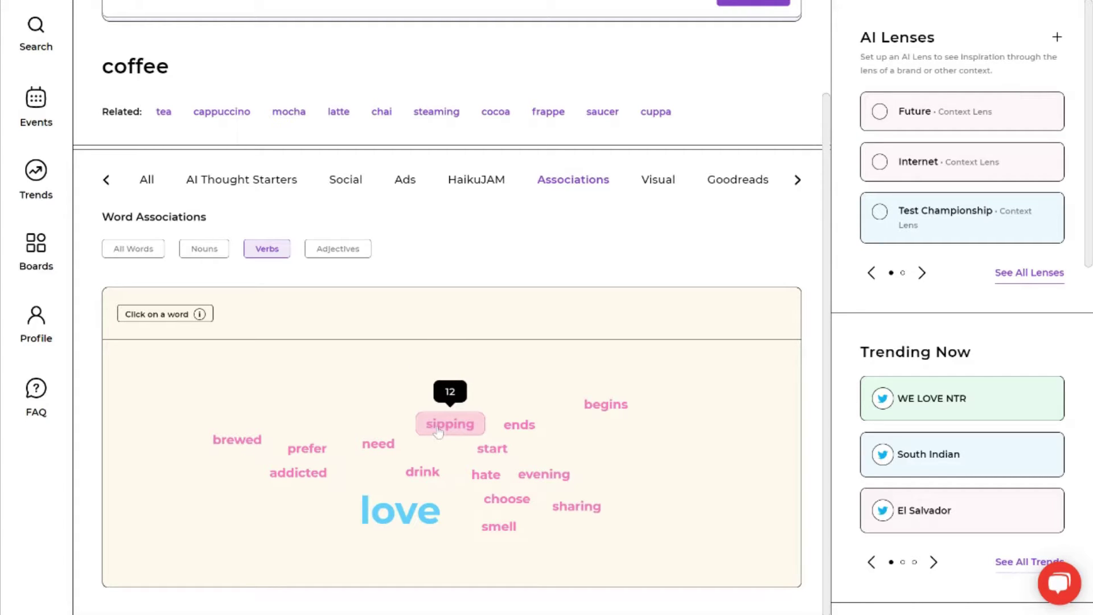
click(438, 431)
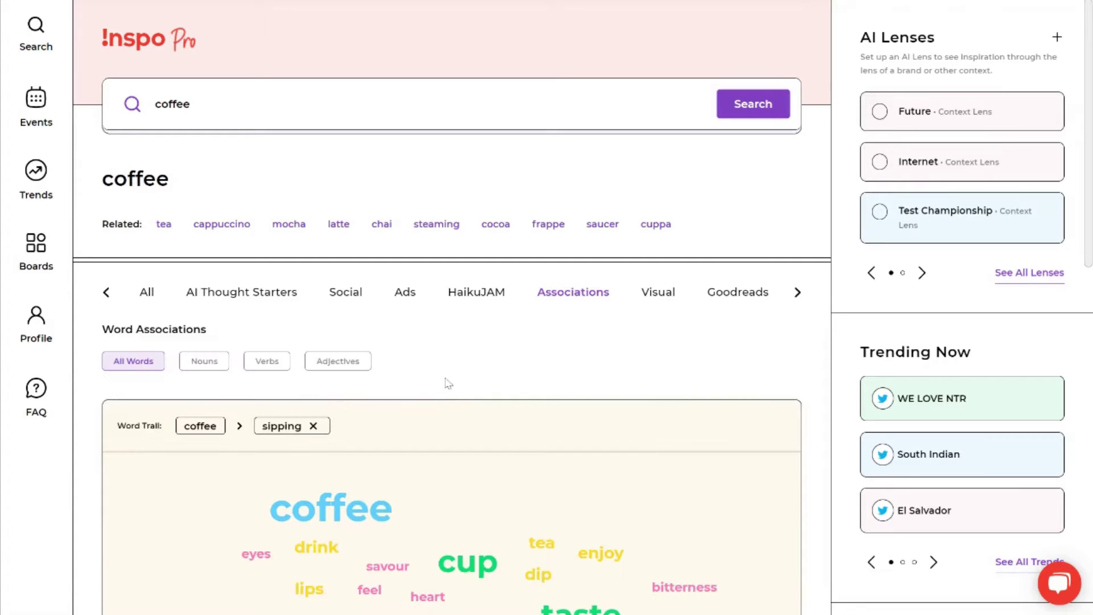
scroll(448, 383, down, 1)
scroll(448, 384, down, 1)
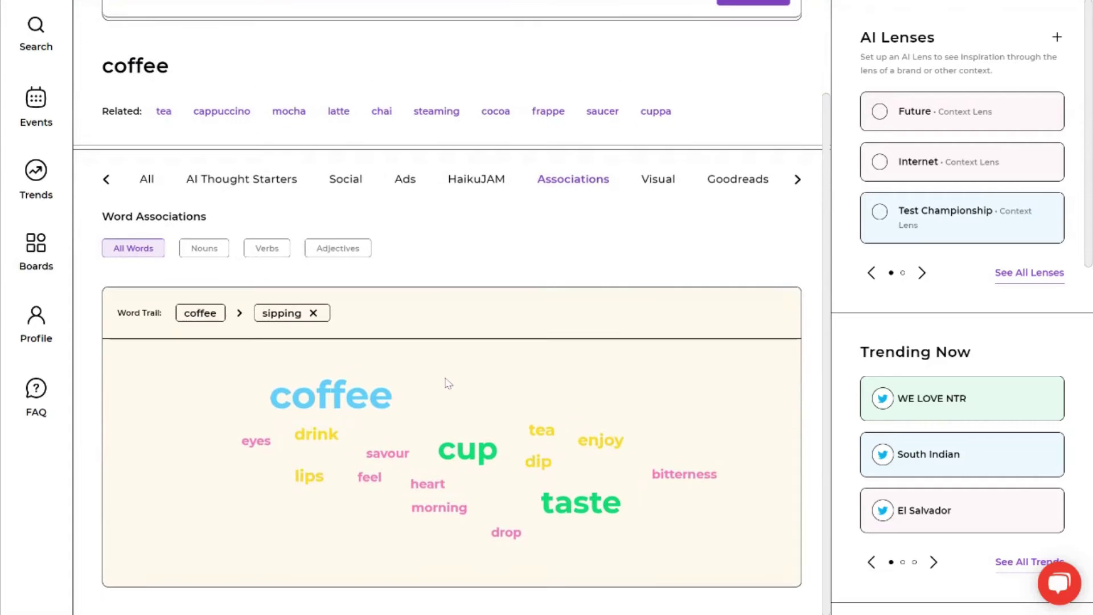